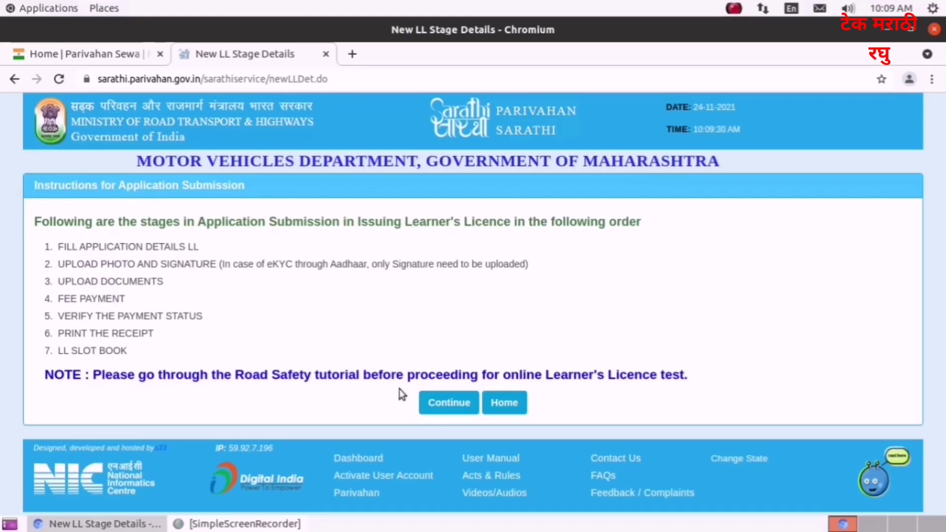
- Continue from the instructions page to the Application for Learner's Licence form
{"action": "left_click", "coordinate": [420, 405]}
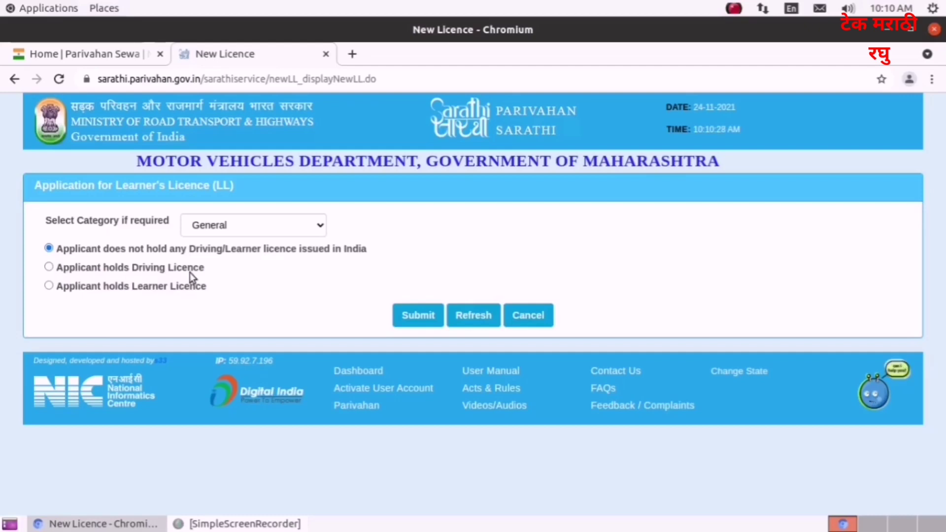
- Keep General as the applicant category and submit the first-time applicant details
{"action": "left_click", "coordinate": [262, 223]}
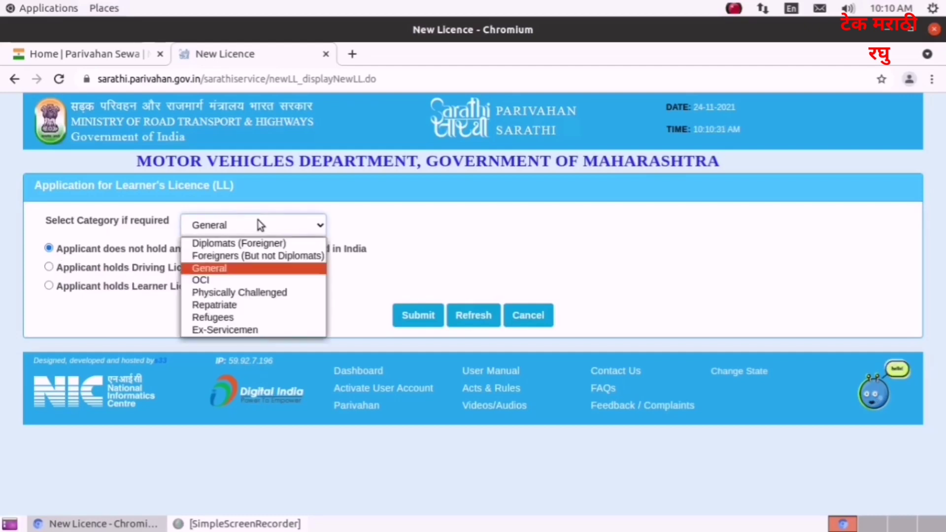
{"action": "left_click", "coordinate": [245, 274]}
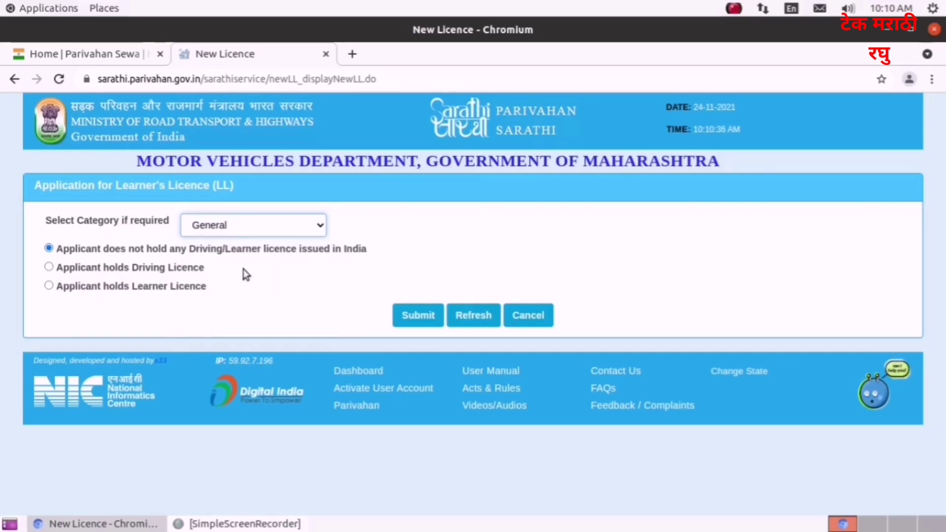
{"action": "left_click", "coordinate": [419, 317]}
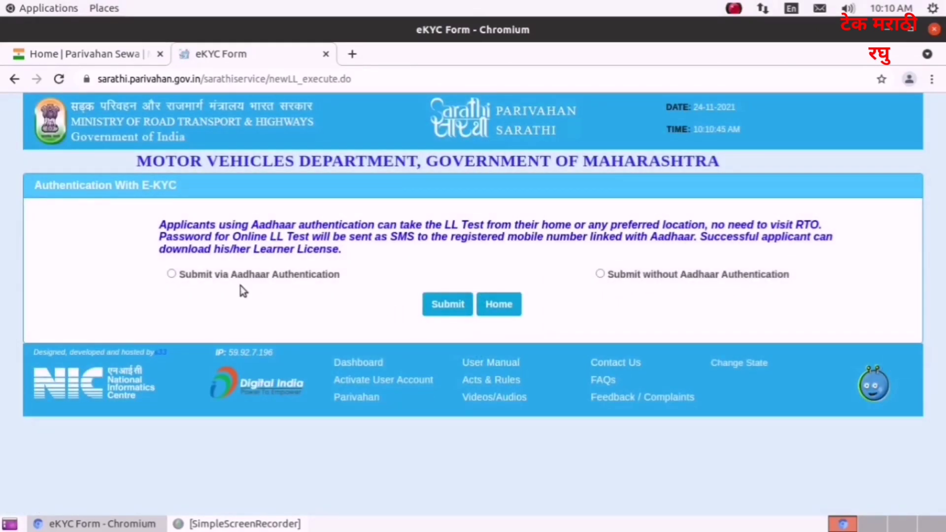
- Choose 'Submit via Aadhaar Authentication', submit it, and acknowledge the mobile number notice
{"action": "left_click", "coordinate": [171, 274]}
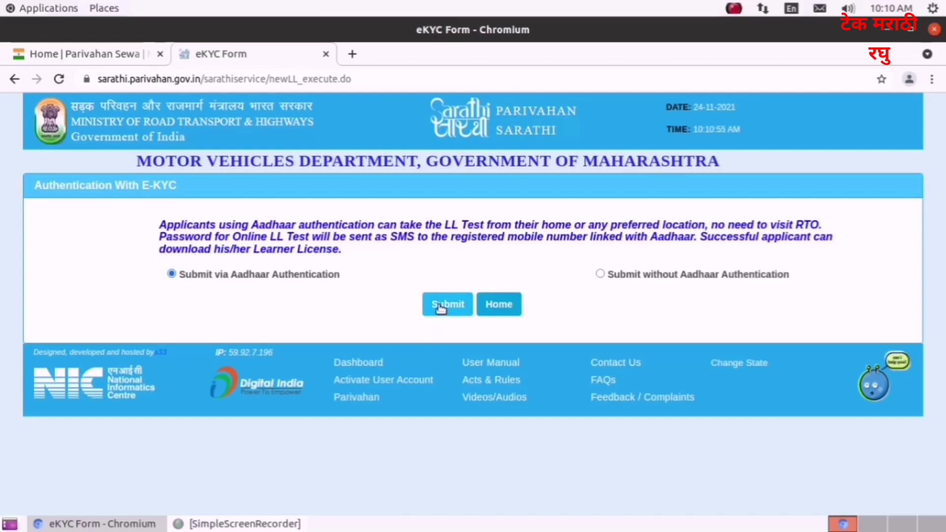
{"action": "left_click", "coordinate": [600, 276]}
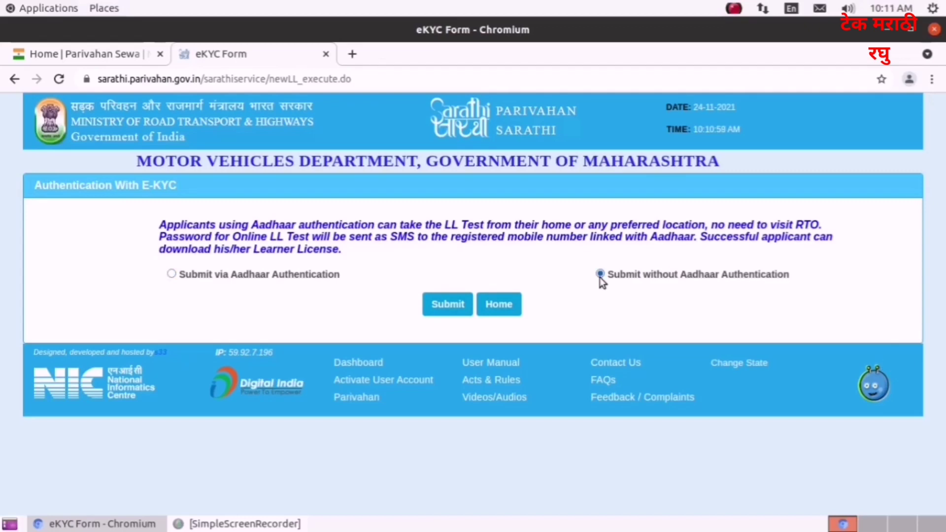
{"action": "left_click", "coordinate": [172, 274]}
{"action": "left_click", "coordinate": [443, 308]}
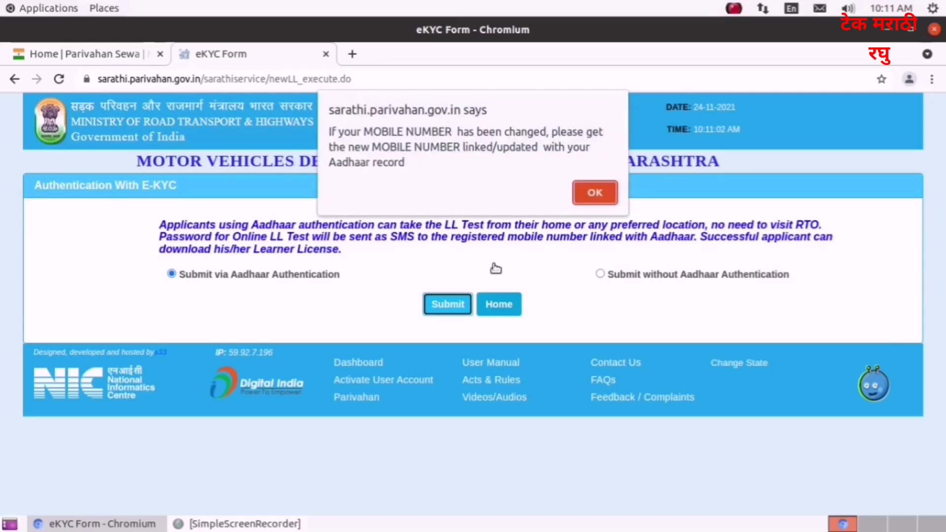
{"action": "left_click", "coordinate": [587, 194]}
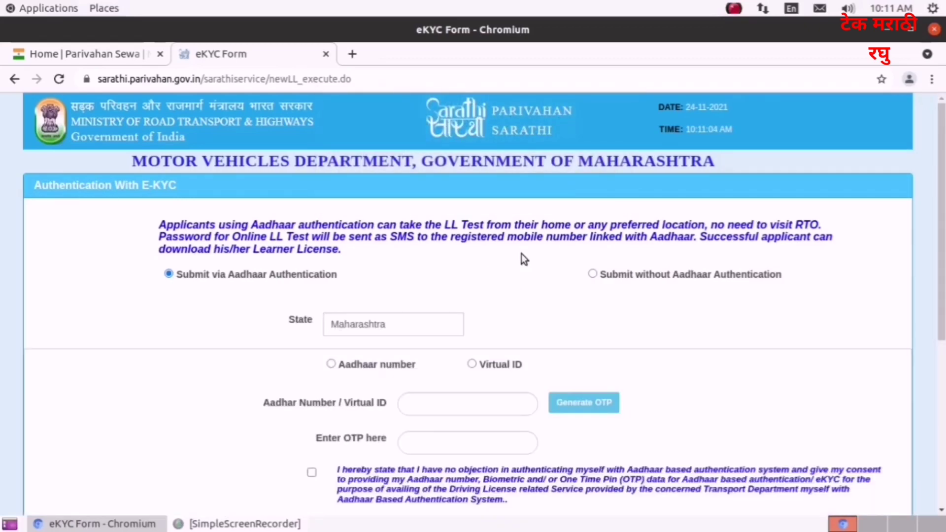
- Enter the applicant's Aadhaar number as the ID type and generate an OTP
{"action": "scroll", "coordinate": [521, 254], "scroll_direction": "down", "scroll_amount": 4}
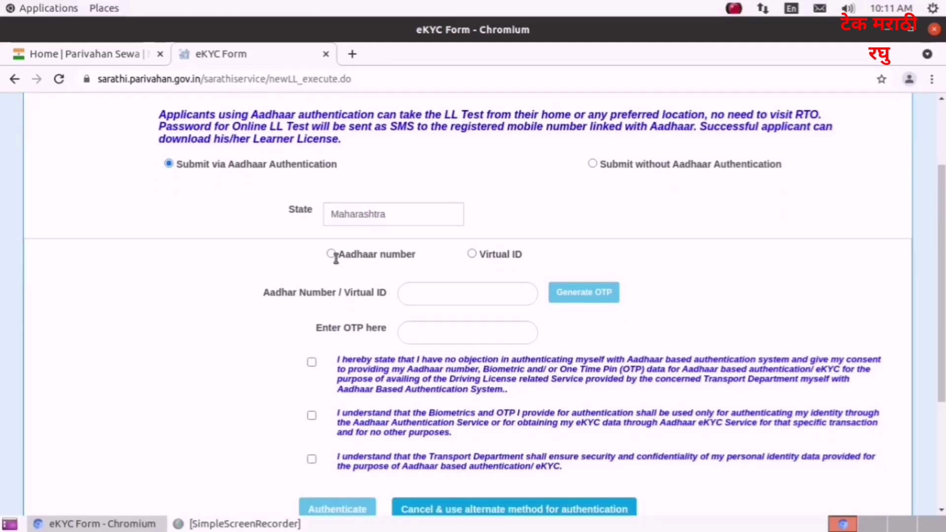
{"action": "left_click", "coordinate": [331, 254]}
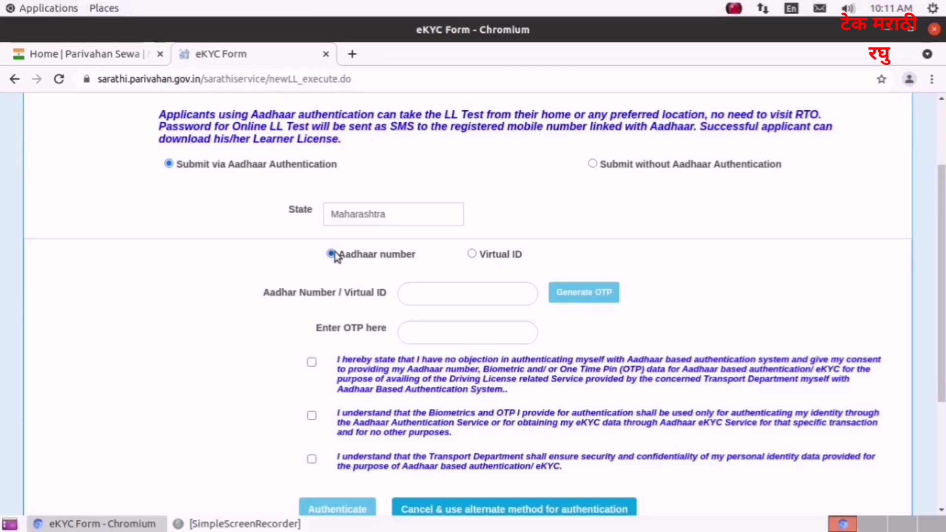
{"action": "left_click", "coordinate": [420, 293]}
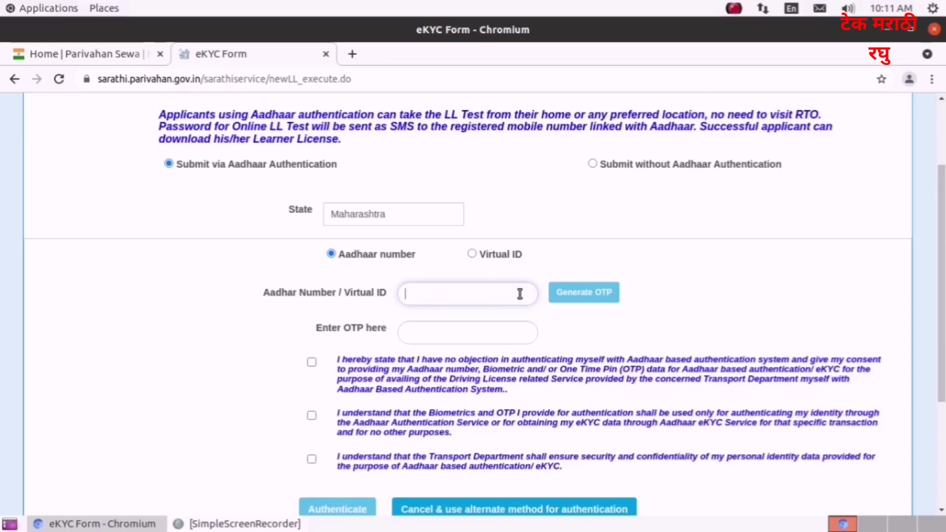
{"action": "scroll", "coordinate": [520, 294], "scroll_direction": "down", "scroll_amount": 1}
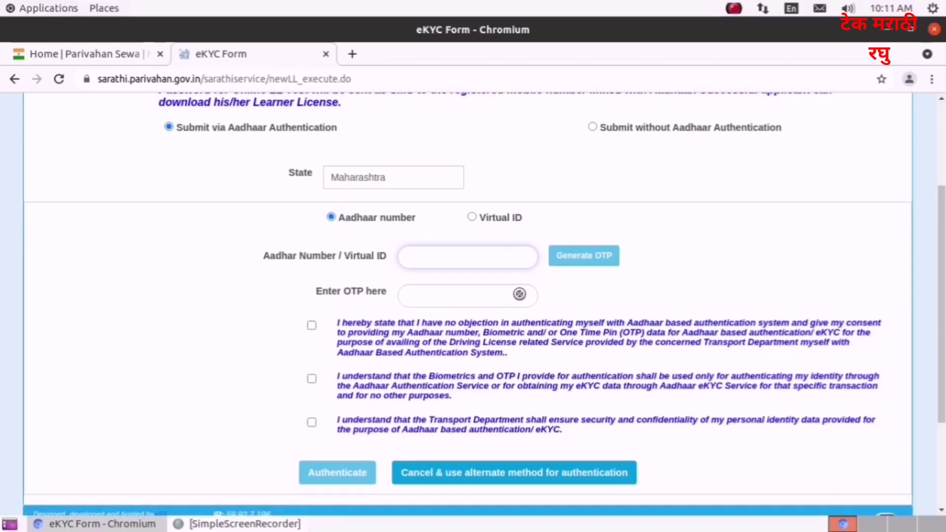
{"action": "type", "text": "••••••••••••"}
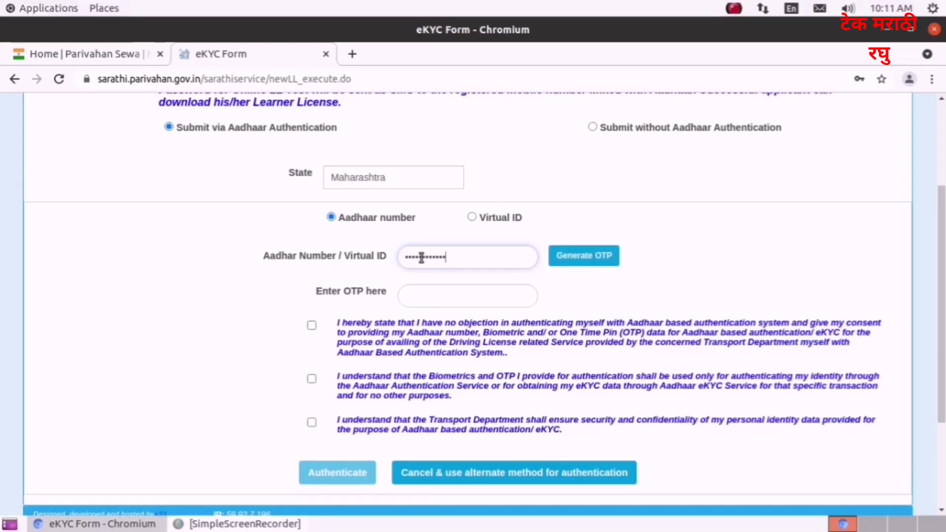
{"action": "left_click", "coordinate": [573, 258]}
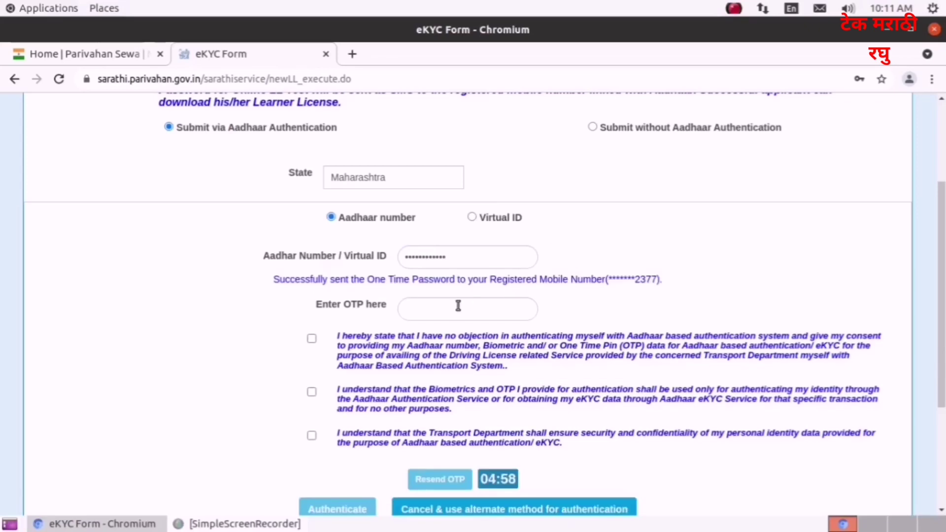
- Enter the received one-time password in the OTP field, correcting a mistyped digit
{"action": "scroll", "coordinate": [458, 305], "scroll_direction": "down", "scroll_amount": 1}
{"action": "left_click", "coordinate": [461, 278]}
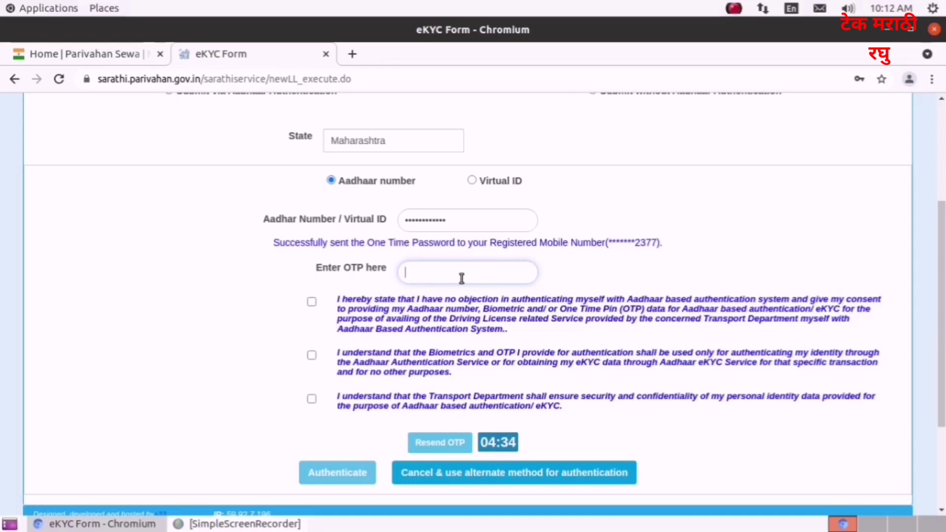
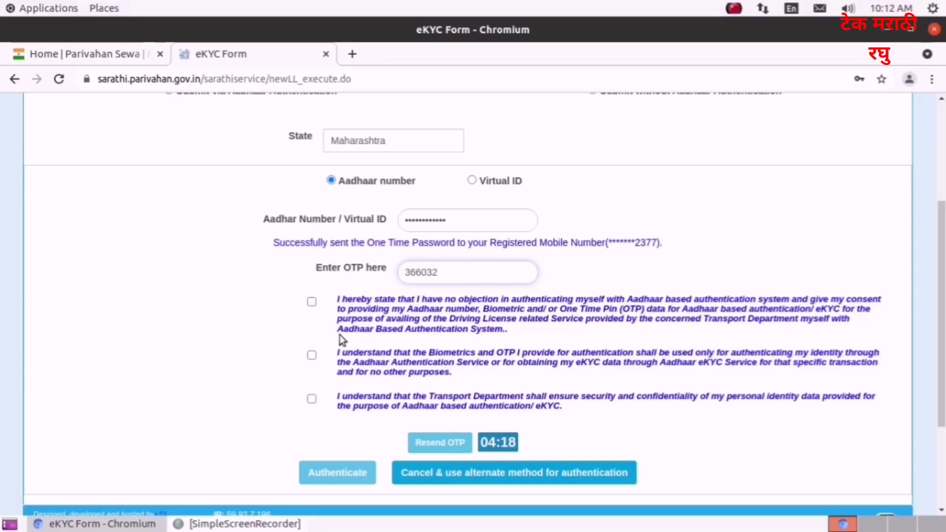
- Tick all three Aadhaar consent statements and authenticate
{"action": "left_click", "coordinate": [311, 302]}
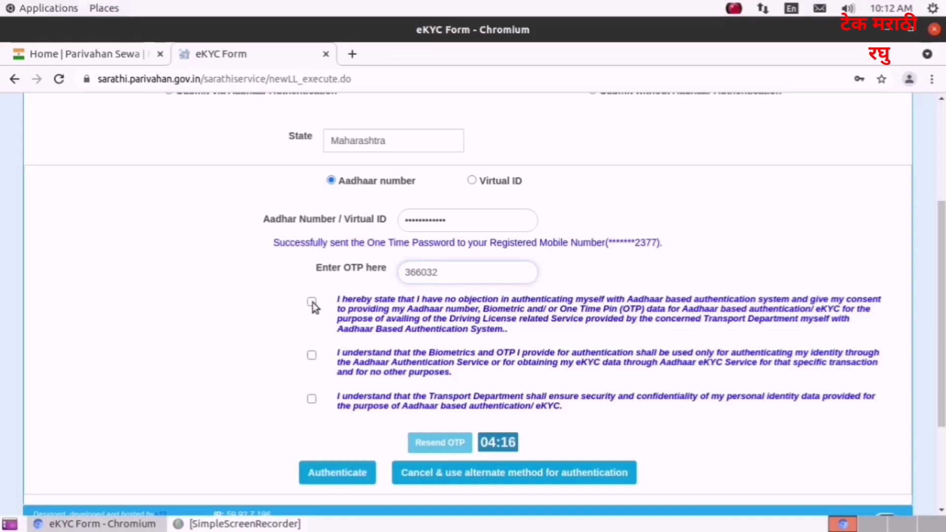
{"action": "left_click", "coordinate": [312, 355]}
{"action": "left_click", "coordinate": [312, 399]}
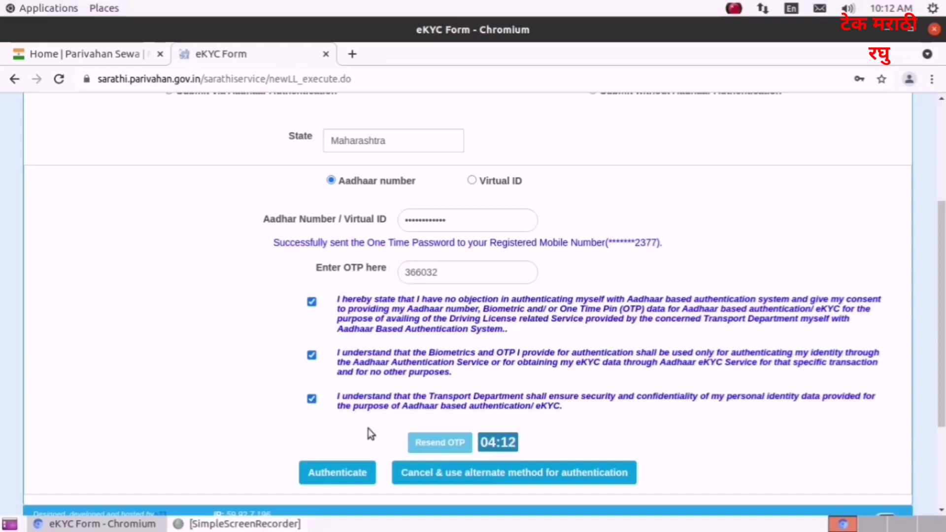
{"action": "left_click", "coordinate": [339, 474]}
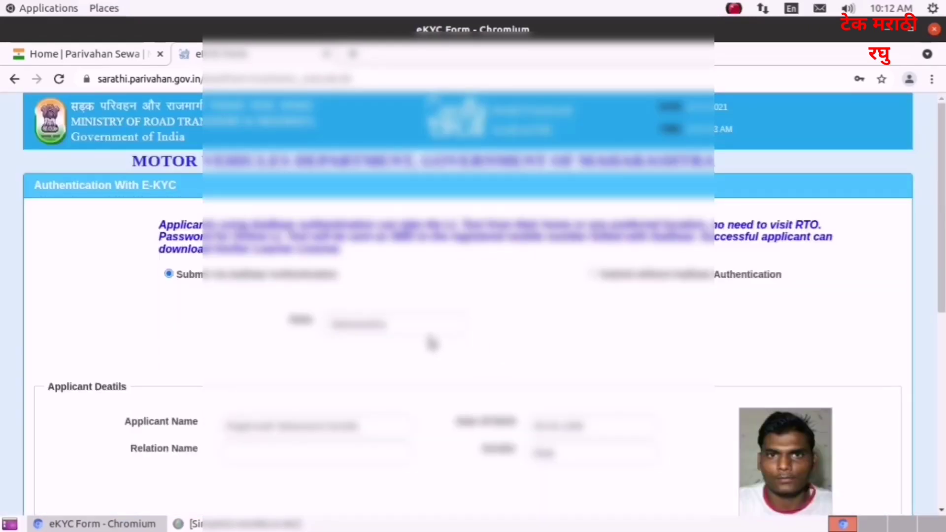
- Review the fetched e-KYC applicant and address details and proceed with them
{"action": "scroll", "coordinate": [432, 338], "scroll_direction": "down", "scroll_amount": 3}
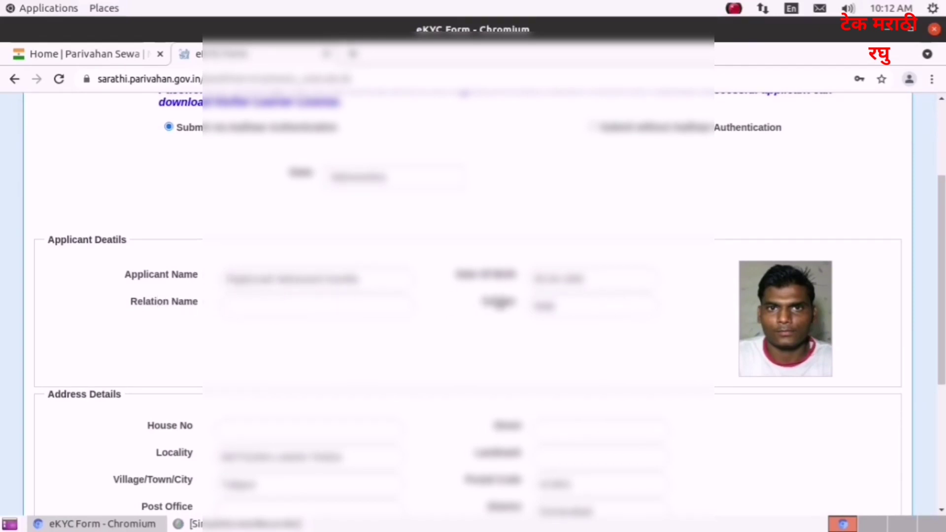
{"action": "scroll", "coordinate": [262, 331], "scroll_direction": "down", "scroll_amount": 3}
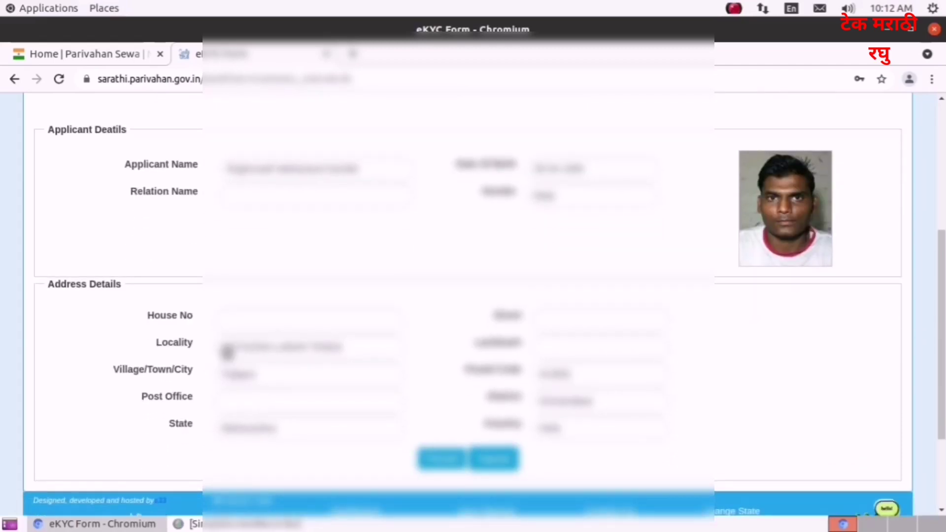
{"action": "scroll", "coordinate": [320, 326], "scroll_direction": "down", "scroll_amount": 3}
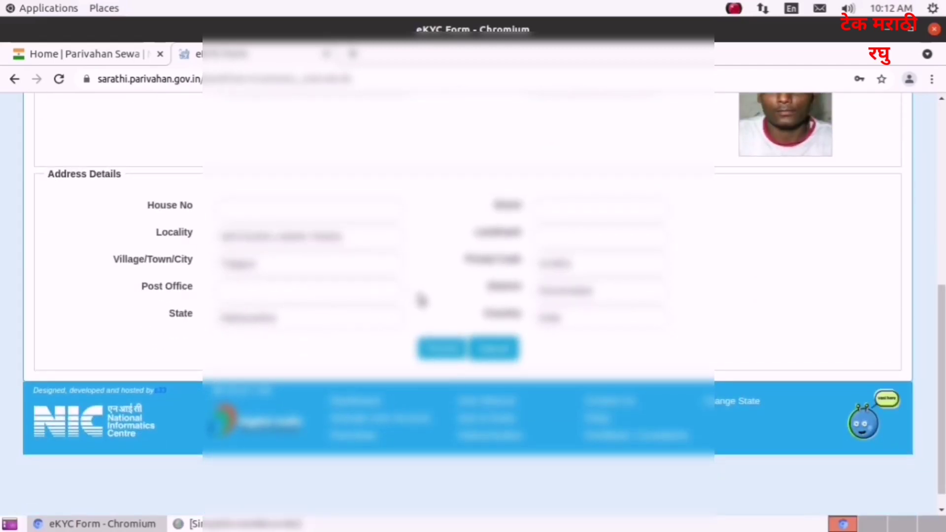
{"action": "scroll", "coordinate": [443, 305], "scroll_direction": "up", "scroll_amount": 1}
{"action": "left_click", "coordinate": [441, 385]}
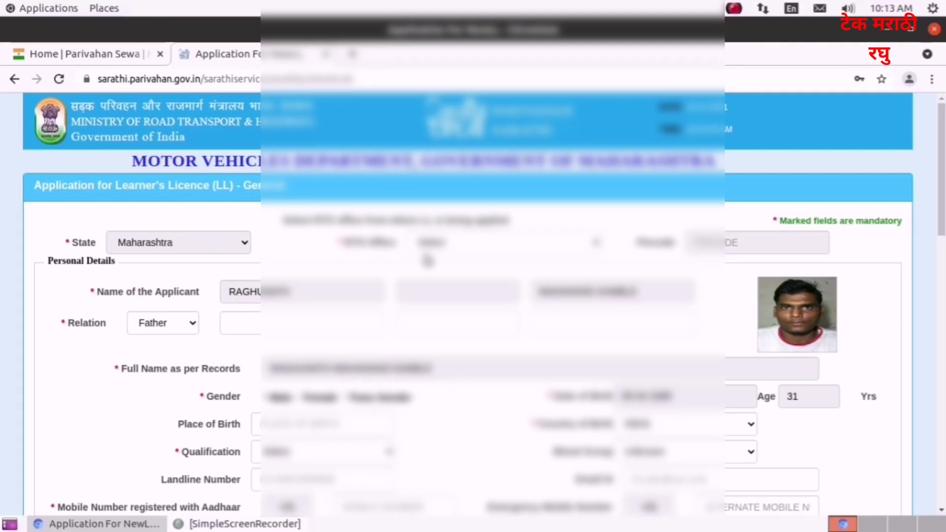
- Choose the applicant's RTO office from the RTO Office list
{"action": "left_click", "coordinate": [453, 249]}
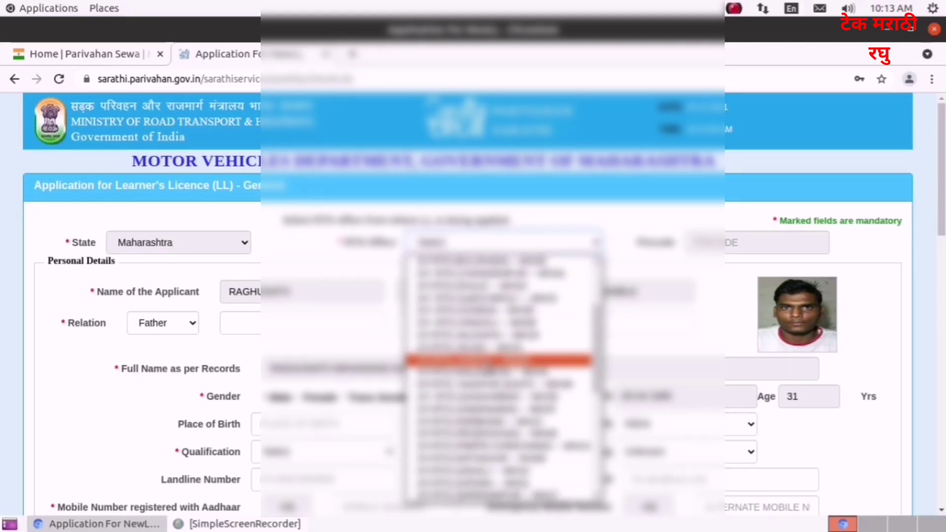
{"action": "scroll", "coordinate": [500, 375], "scroll_direction": "down", "scroll_amount": 3}
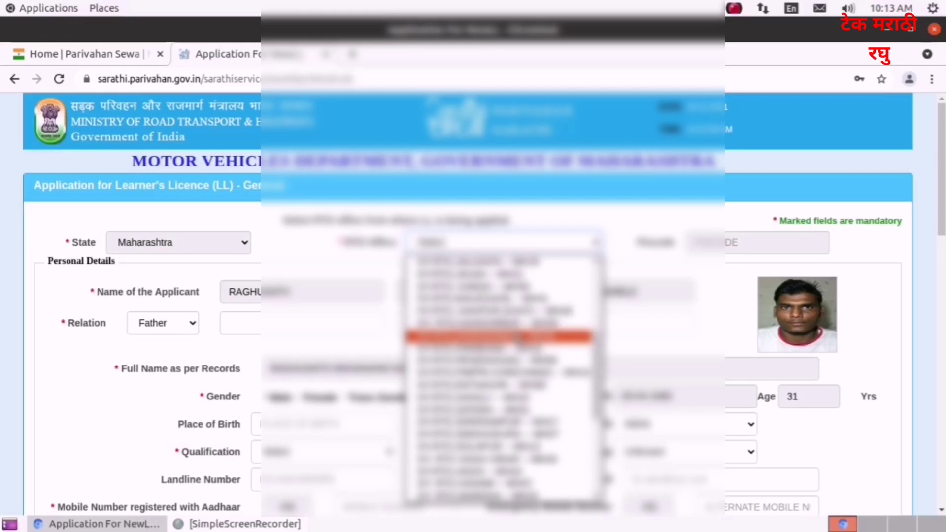
{"action": "left_click", "coordinate": [518, 336]}
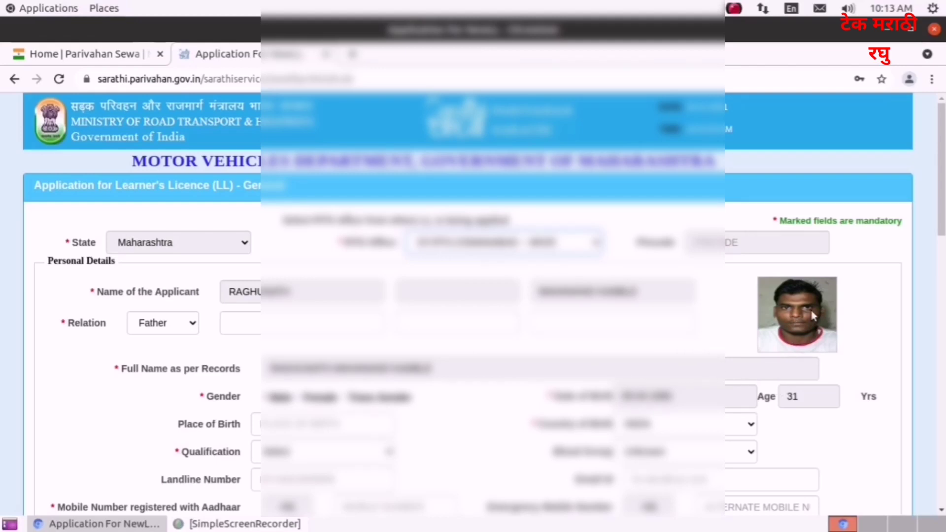
- Set the applicant's educational qualification to a graduate-level option
{"action": "scroll", "coordinate": [409, 380], "scroll_direction": "down", "scroll_amount": 3}
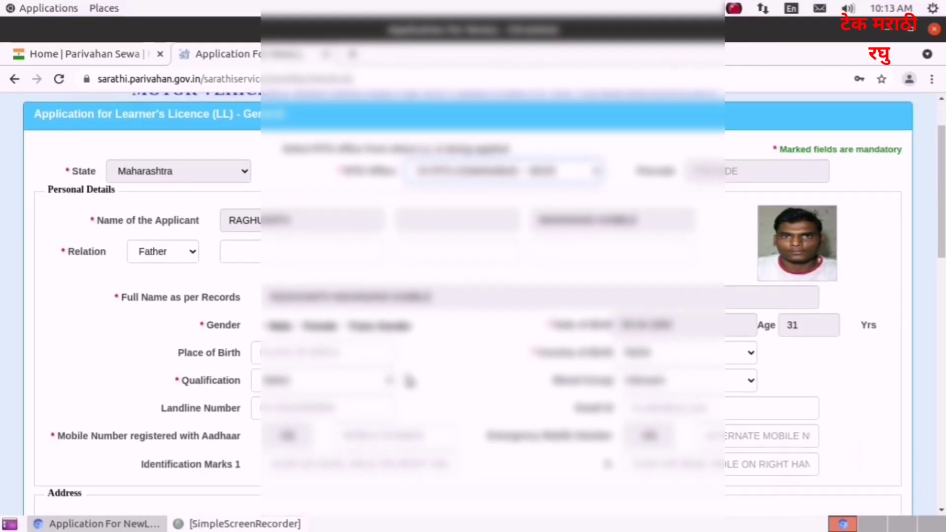
{"action": "left_click", "coordinate": [292, 386]}
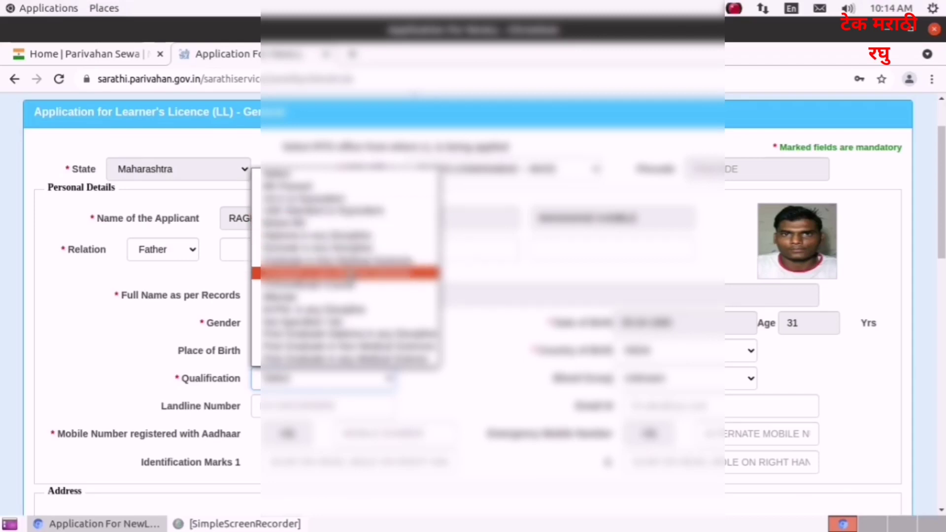
{"action": "left_click", "coordinate": [350, 273]}
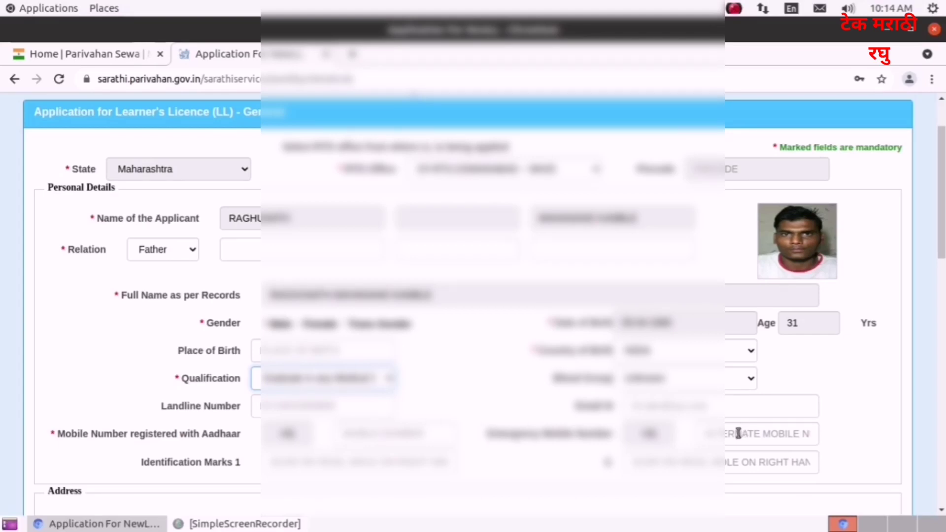
- Pick the sub-district for the present address
{"action": "scroll", "coordinate": [736, 422], "scroll_direction": "down", "scroll_amount": 5}
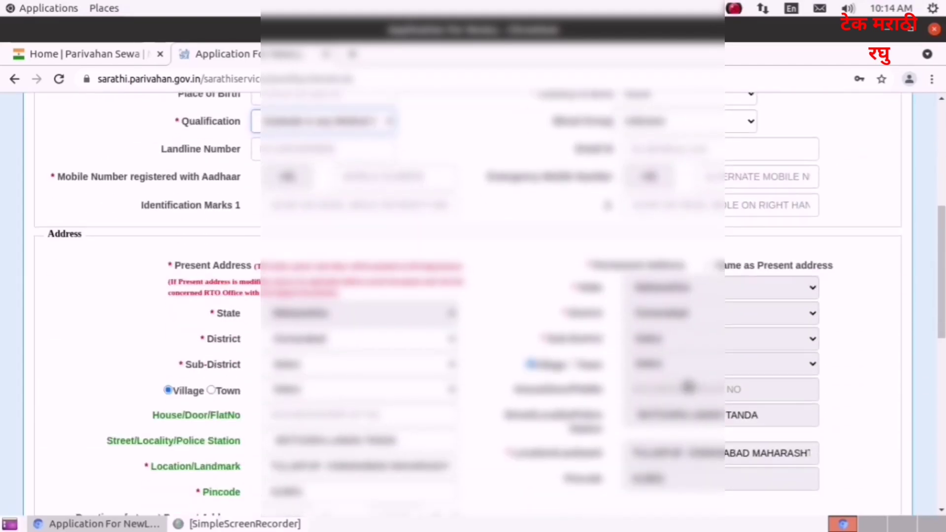
{"action": "scroll", "coordinate": [688, 387], "scroll_direction": "down", "scroll_amount": 2}
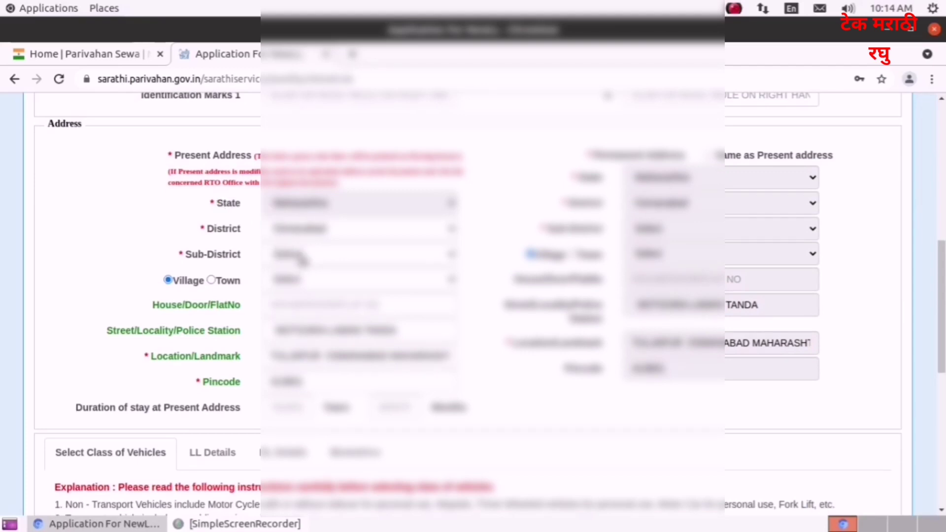
{"action": "left_click", "coordinate": [303, 259]}
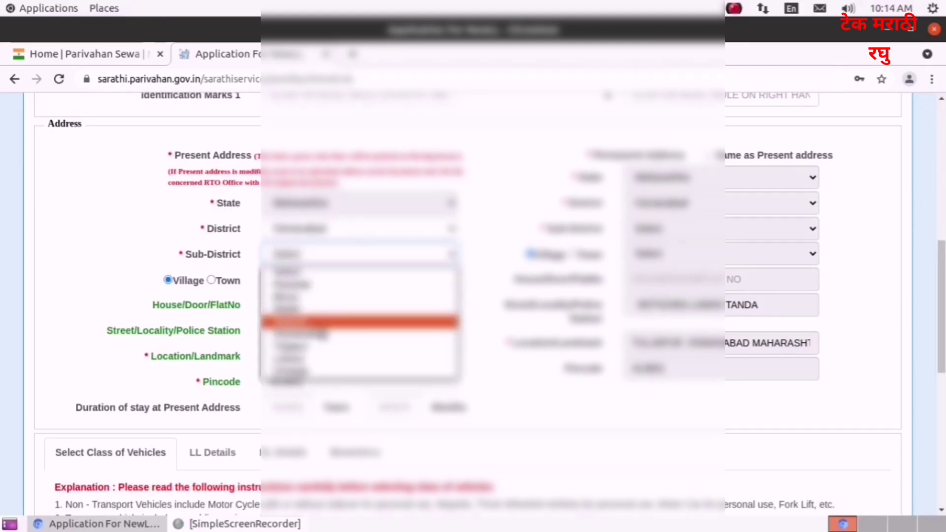
{"action": "left_click", "coordinate": [315, 346]}
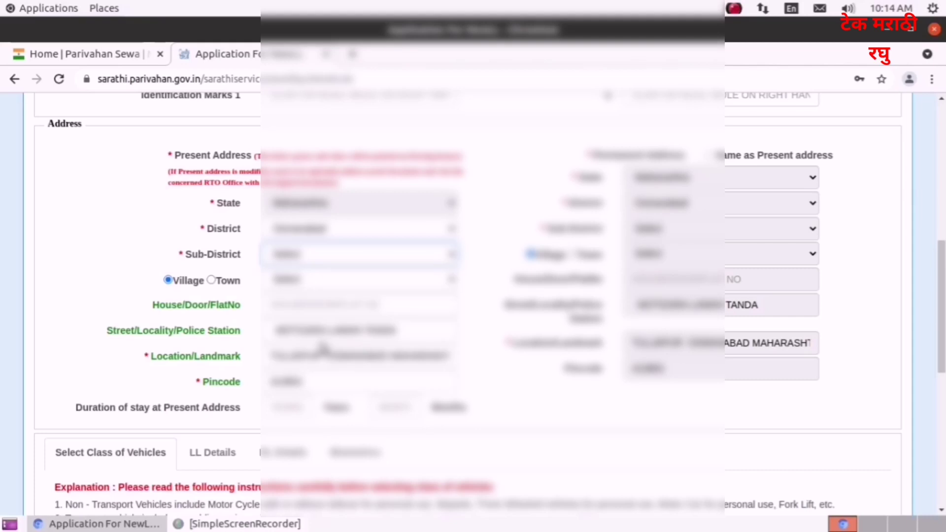
- Pick the village/town for the present address
{"action": "left_click", "coordinate": [337, 285]}
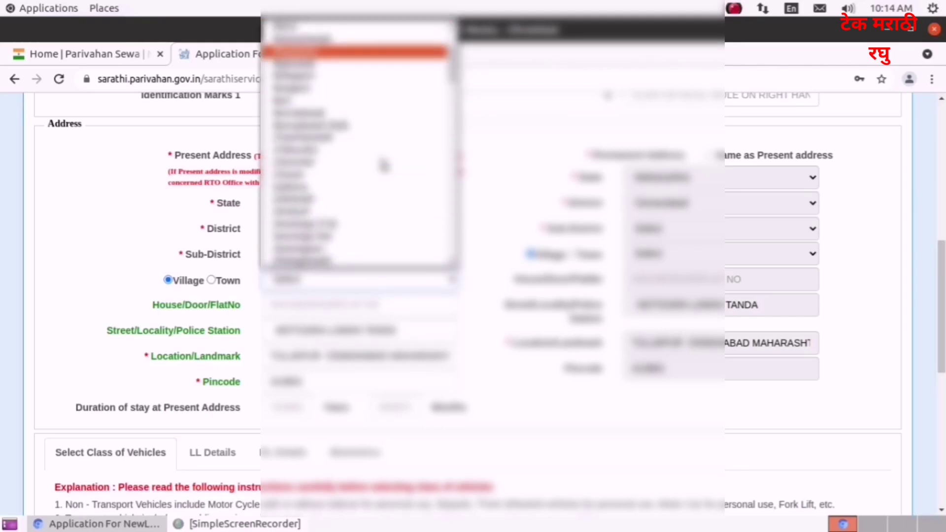
{"action": "scroll", "coordinate": [345, 231], "scroll_direction": "down", "scroll_amount": 5}
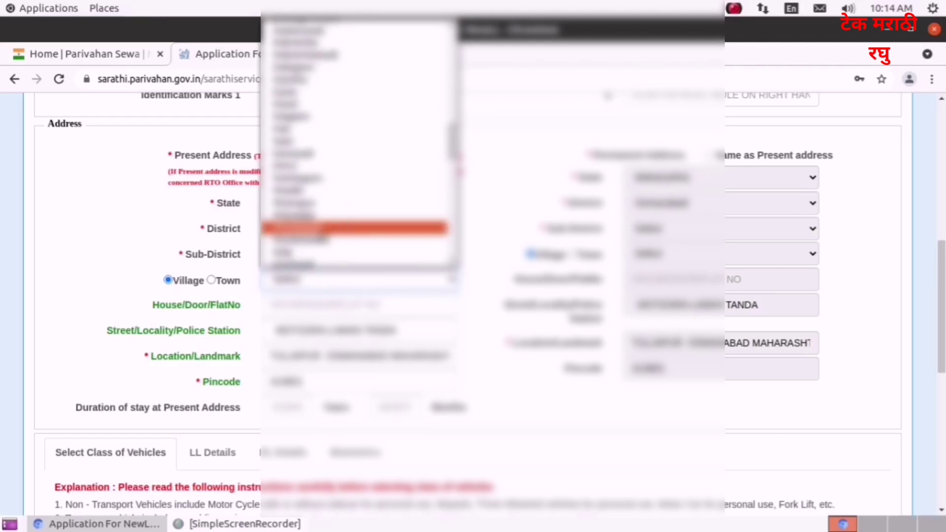
{"action": "scroll", "coordinate": [323, 239], "scroll_direction": "down", "scroll_amount": 5}
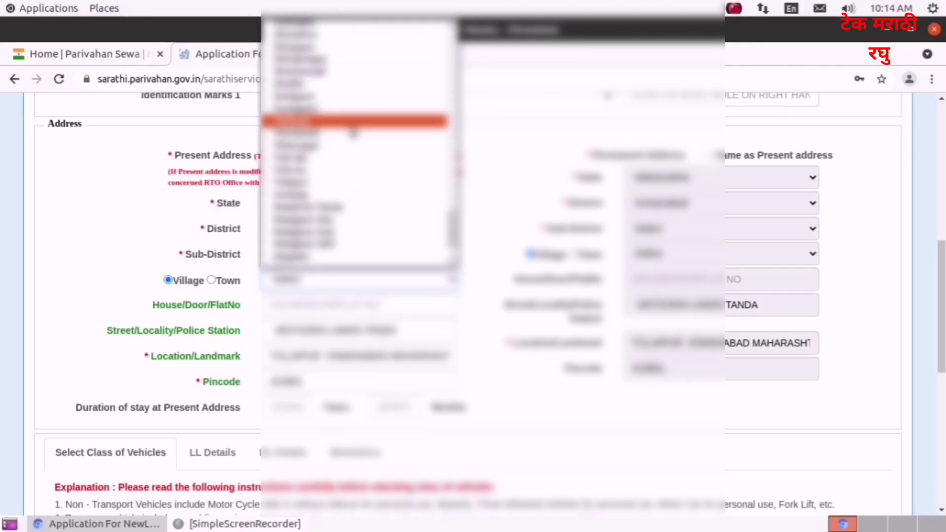
{"action": "left_click", "coordinate": [340, 183]}
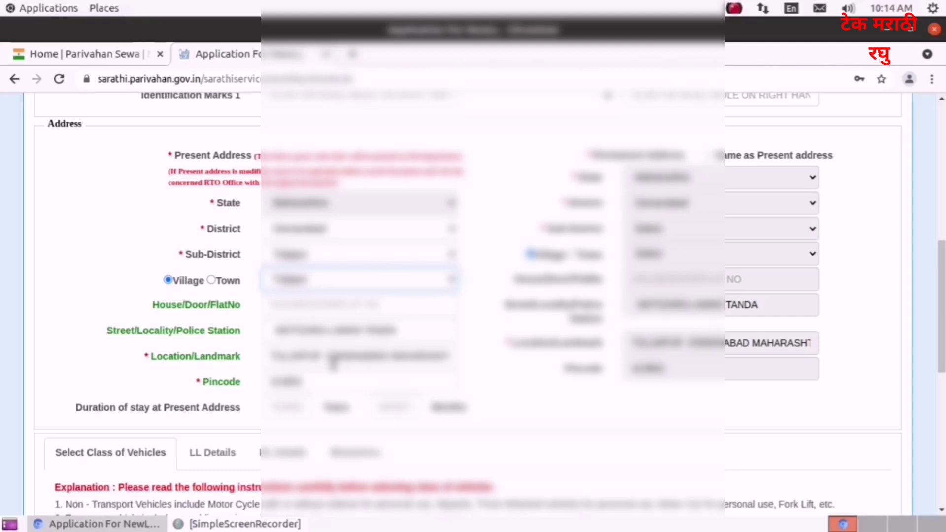
{"action": "scroll", "coordinate": [330, 375], "scroll_direction": "down", "scroll_amount": 1}
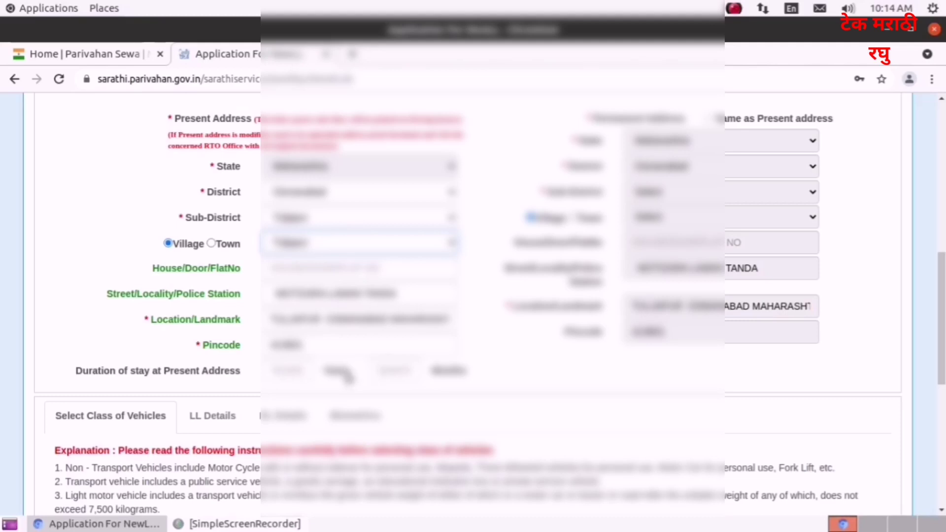
{"action": "scroll", "coordinate": [364, 355], "scroll_direction": "down", "scroll_amount": 2}
{"action": "scroll", "coordinate": [366, 355], "scroll_direction": "down", "scroll_amount": 1}
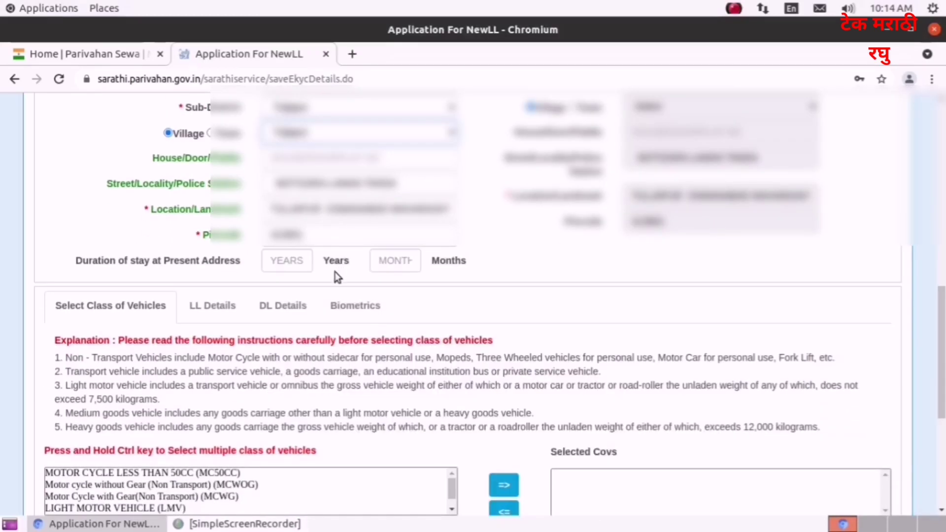
{"action": "scroll", "coordinate": [274, 333], "scroll_direction": "down", "scroll_amount": 4}
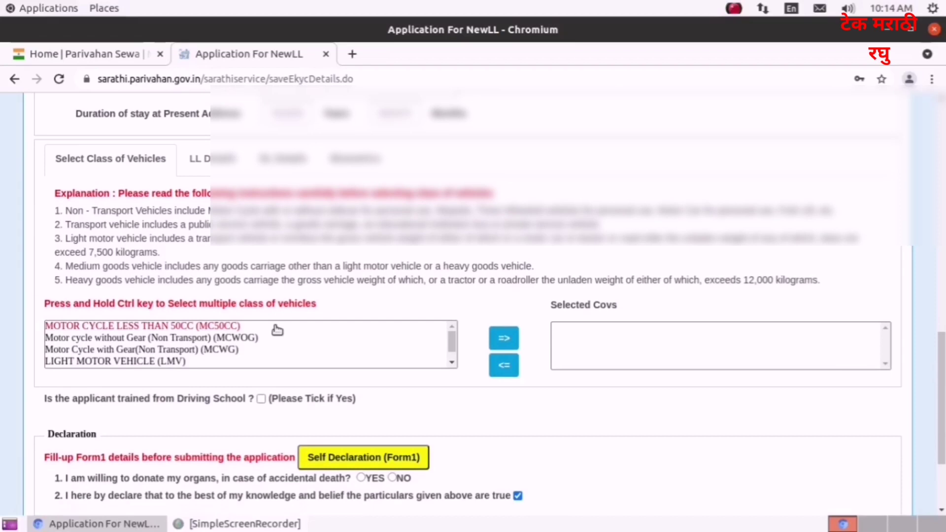
{"action": "scroll", "coordinate": [277, 330], "scroll_direction": "down", "scroll_amount": 2}
{"action": "scroll", "coordinate": [284, 328], "scroll_direction": "up", "scroll_amount": 2}
{"action": "scroll", "coordinate": [387, 267], "scroll_direction": "down", "scroll_amount": 1}
{"action": "scroll", "coordinate": [276, 310], "scroll_direction": "up", "scroll_amount": 2}
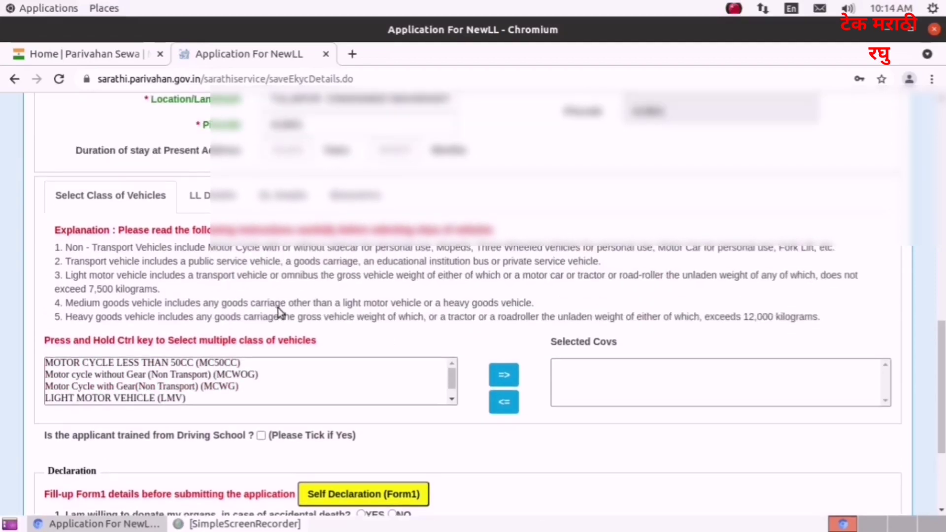
{"action": "scroll", "coordinate": [278, 313], "scroll_direction": "down", "scroll_amount": 2}
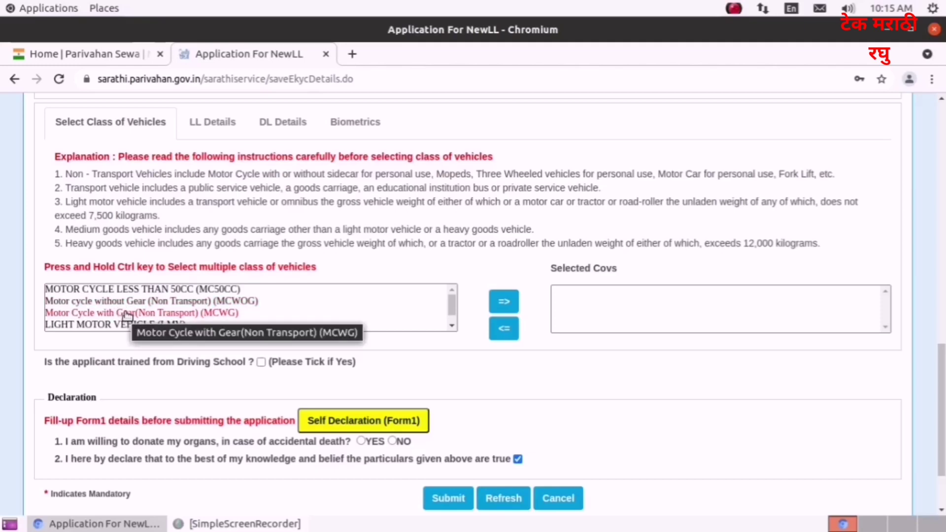
- Add MCWG and MCWOG to the selected vehicle classes, dismissing the MCWG coverage notice
{"action": "left_click", "coordinate": [127, 315]}
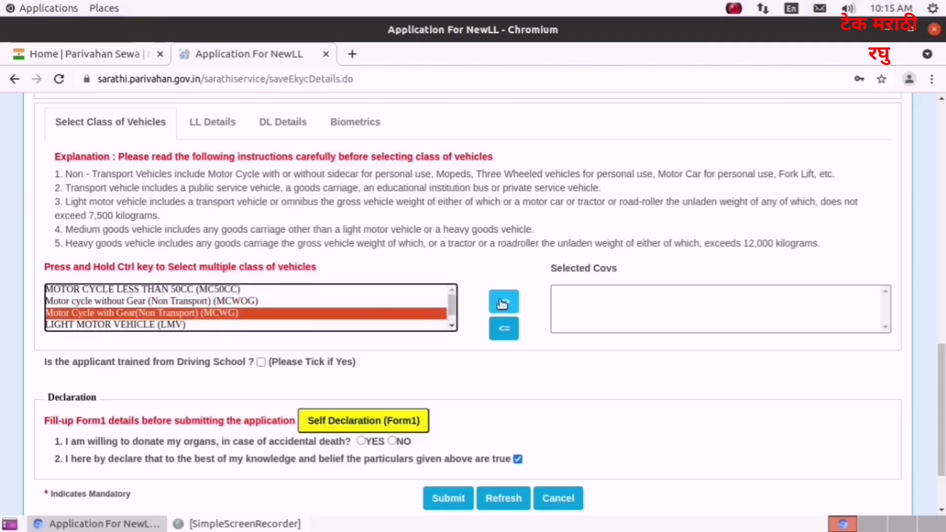
{"action": "left_click", "coordinate": [503, 304]}
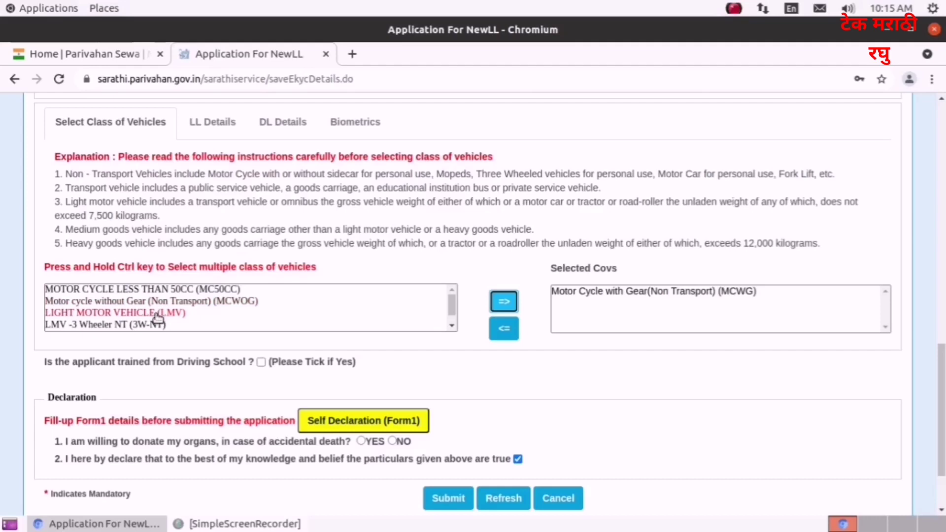
{"action": "scroll", "coordinate": [205, 343], "scroll_direction": "up", "scroll_amount": 1}
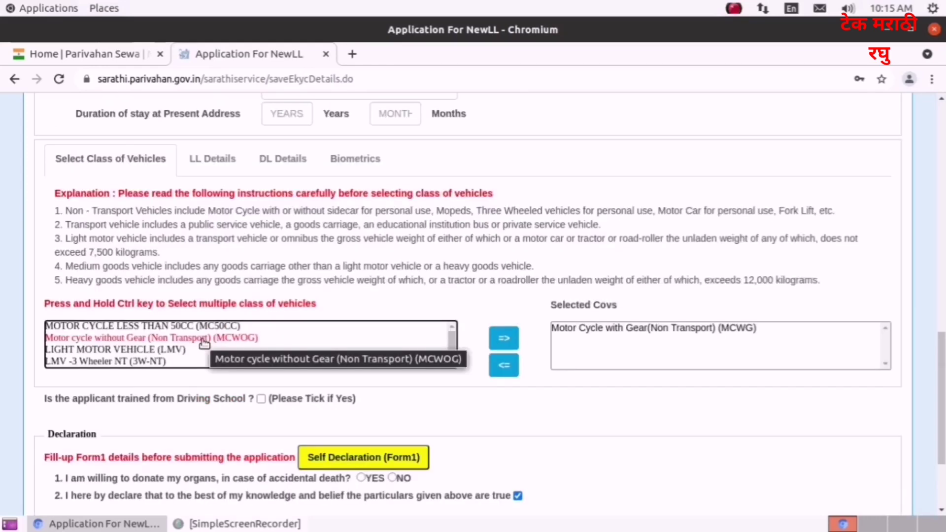
{"action": "left_click", "coordinate": [205, 339]}
{"action": "left_click", "coordinate": [496, 338]}
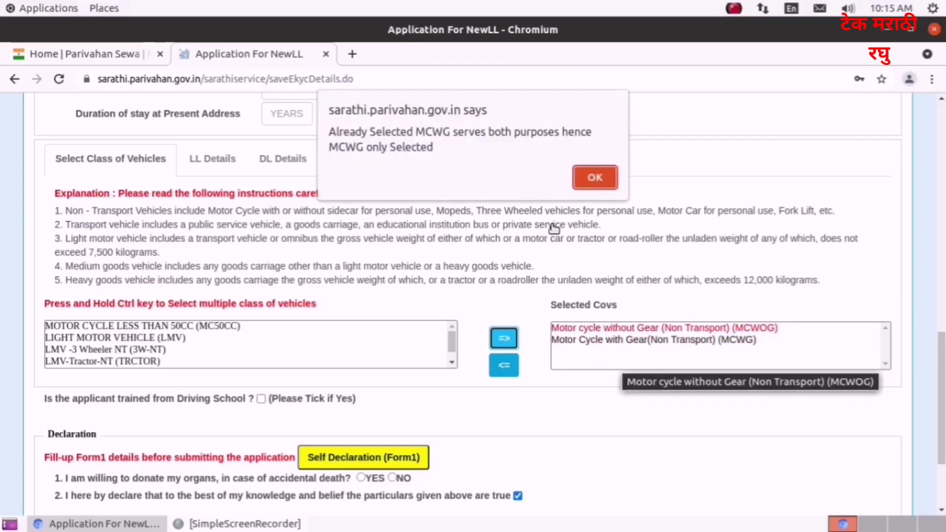
{"action": "left_click", "coordinate": [605, 177]}
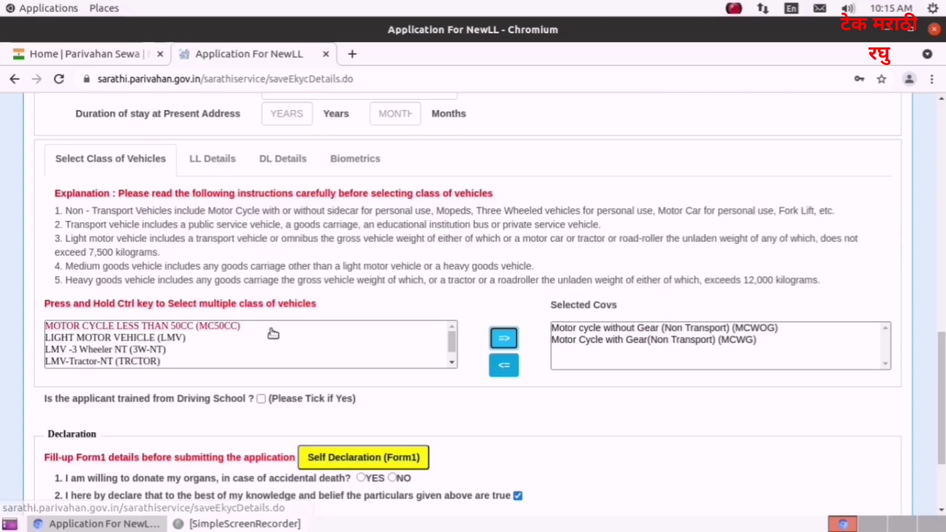
{"action": "scroll", "coordinate": [299, 328], "scroll_direction": "down", "scroll_amount": 3}
{"action": "scroll", "coordinate": [306, 340], "scroll_direction": "down", "scroll_amount": 5}
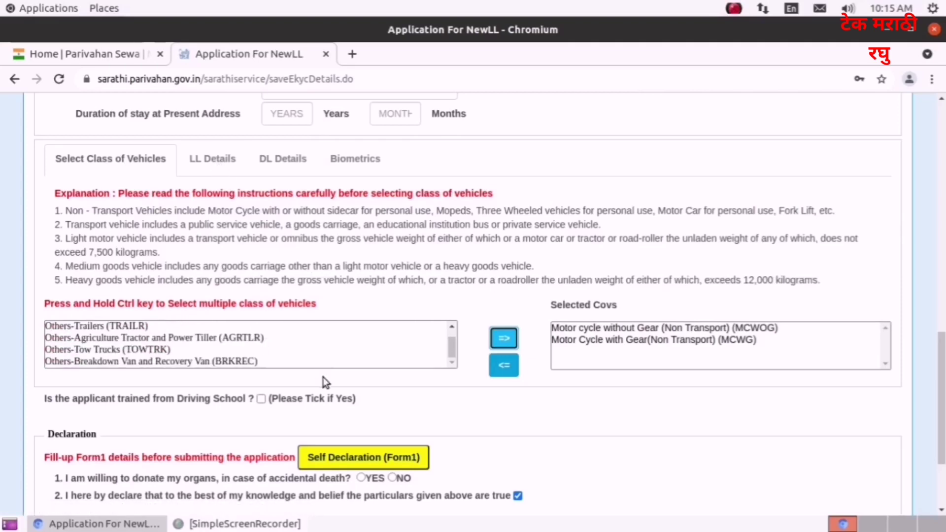
{"action": "scroll", "coordinate": [335, 367], "scroll_direction": "down", "scroll_amount": 2}
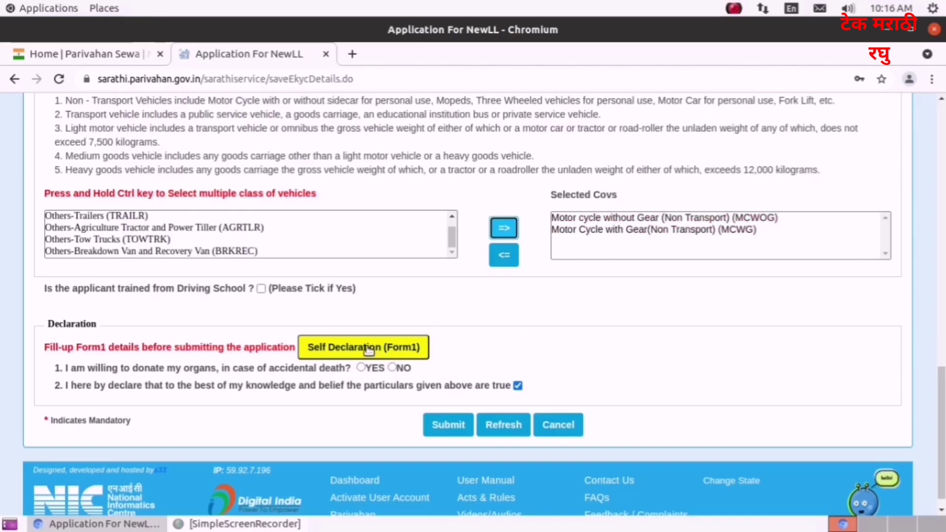
- Submit the completed Form1 physical-fitness declaration, confirm it, and close the success window
{"action": "left_click", "coordinate": [370, 347]}
{"action": "left_click", "coordinate": [909, 29]}
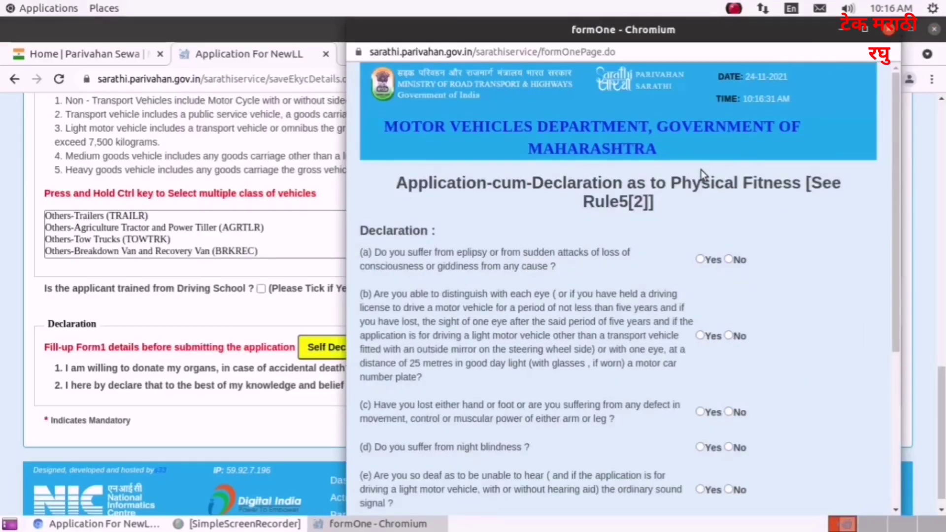
{"action": "scroll", "coordinate": [642, 210], "scroll_direction": "down", "scroll_amount": 3}
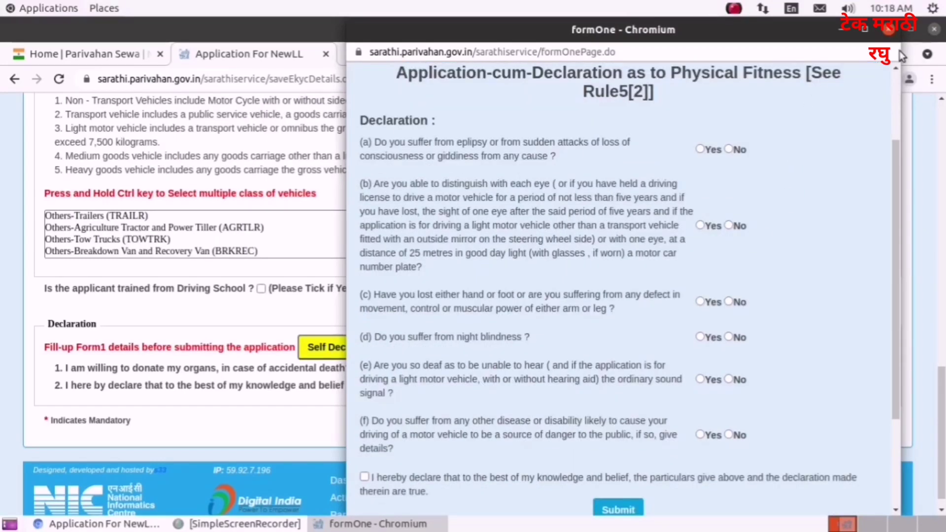
{"action": "left_click", "coordinate": [864, 30]}
{"action": "scroll", "coordinate": [499, 230], "scroll_direction": "up", "scroll_amount": 3}
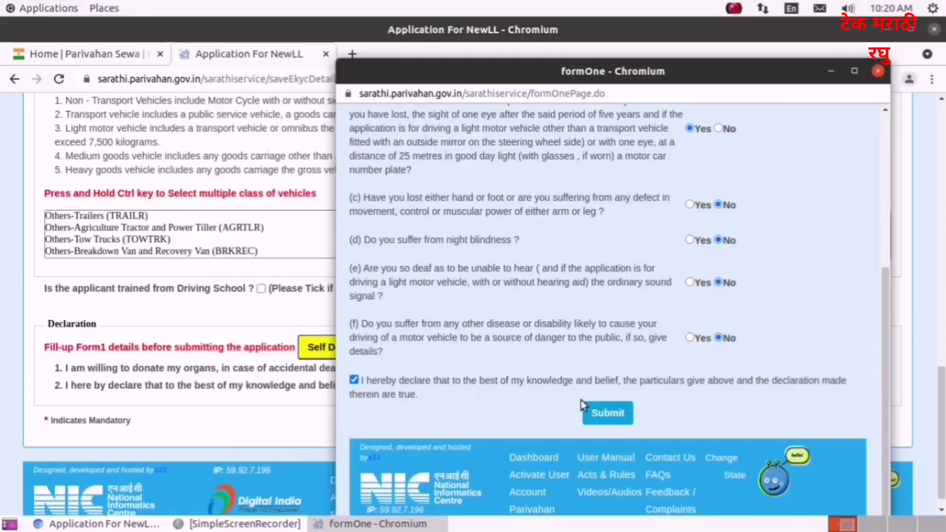
{"action": "left_click", "coordinate": [610, 413]}
{"action": "left_click", "coordinate": [722, 191]}
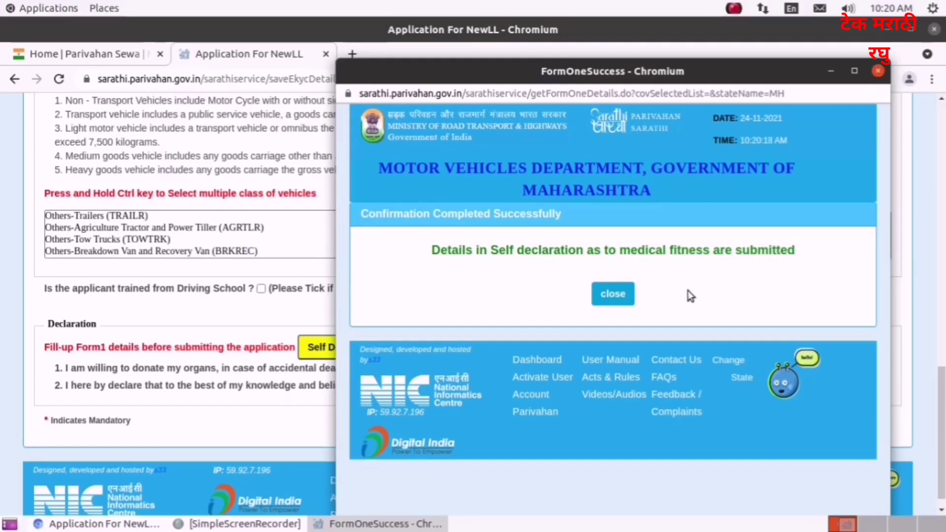
{"action": "left_click", "coordinate": [878, 72]}
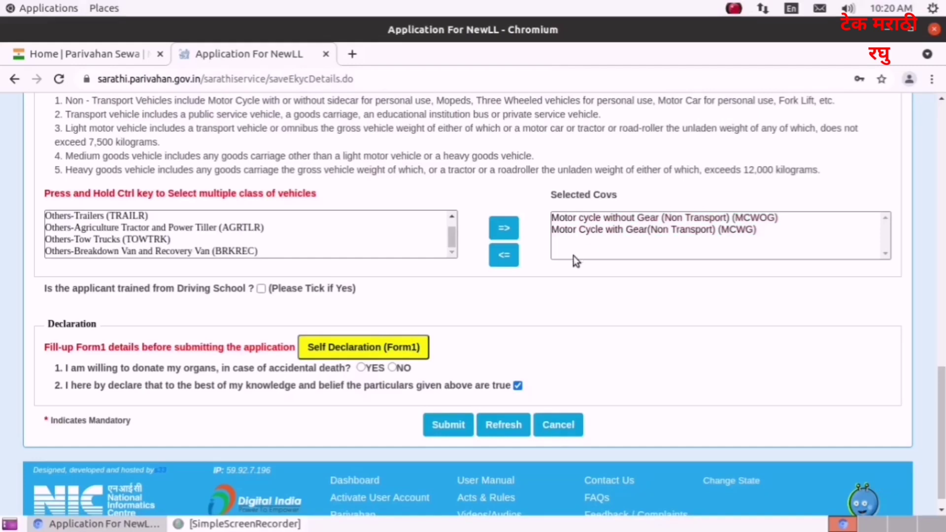